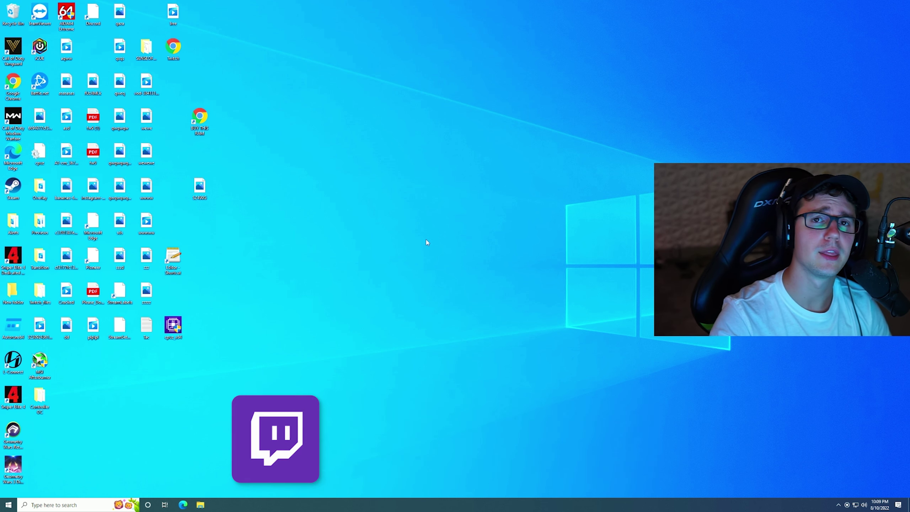
Step: Launch NVIDIA Control Panel from the desktop right-click menu, landing on Adjust Desktop Color Settings
{"action": "right_click", "coordinate": [361, 182]}
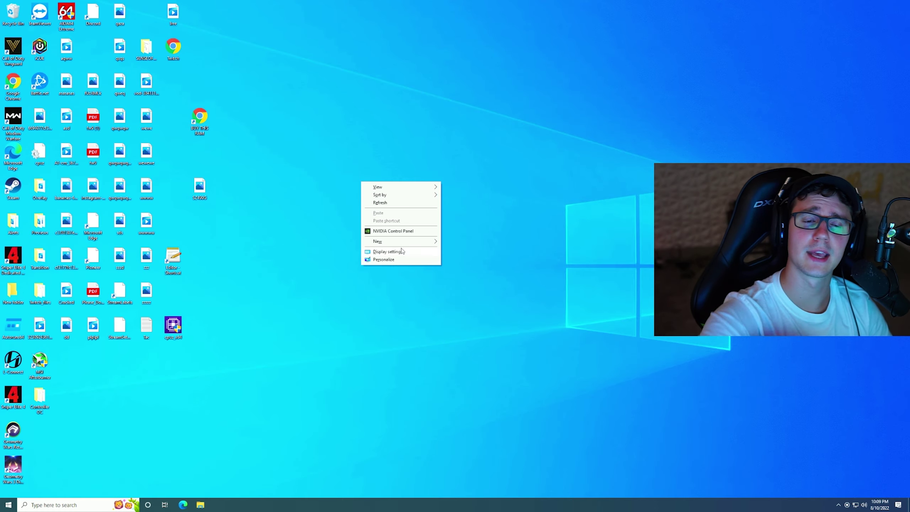
{"action": "left_click", "coordinate": [386, 232]}
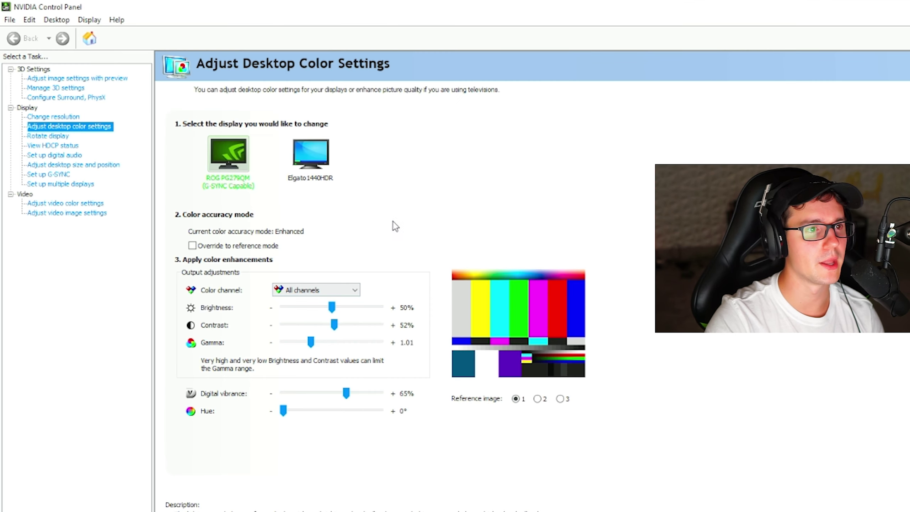
Step: Review Manage 3D Settings' global list: Low Latency Mode Ultra, power management Prefer maximum performance
{"action": "left_click", "coordinate": [68, 89]}
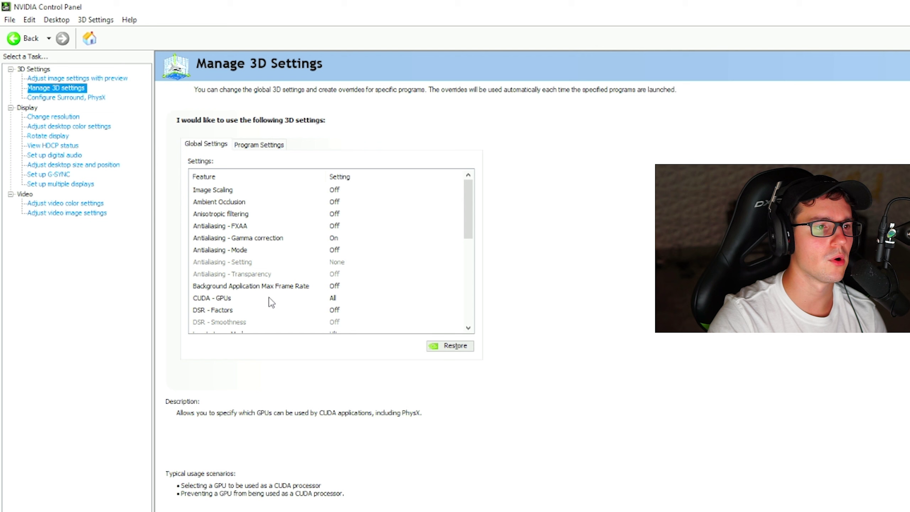
{"action": "scroll", "coordinate": [472, 220], "scroll_direction": "down", "scroll_amount": 3}
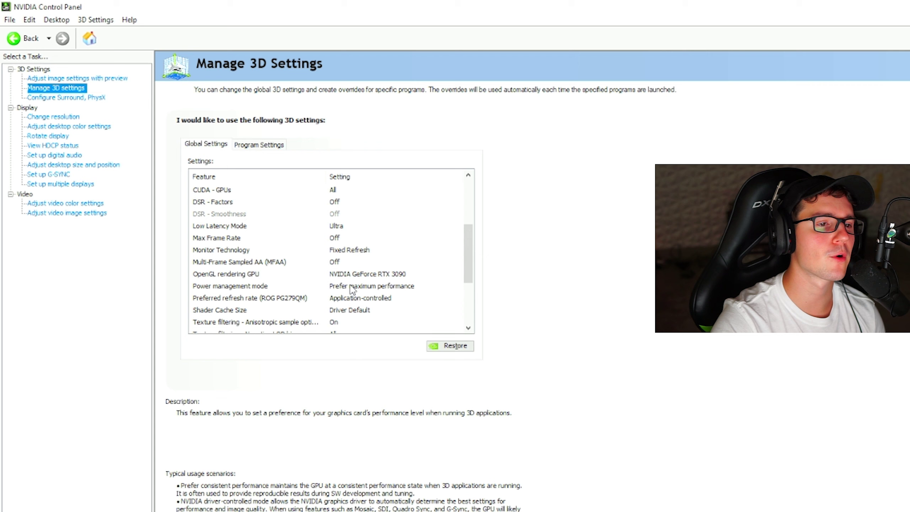
{"action": "left_click_drag", "start_coordinate": [469, 253], "coordinate": [469, 267]}
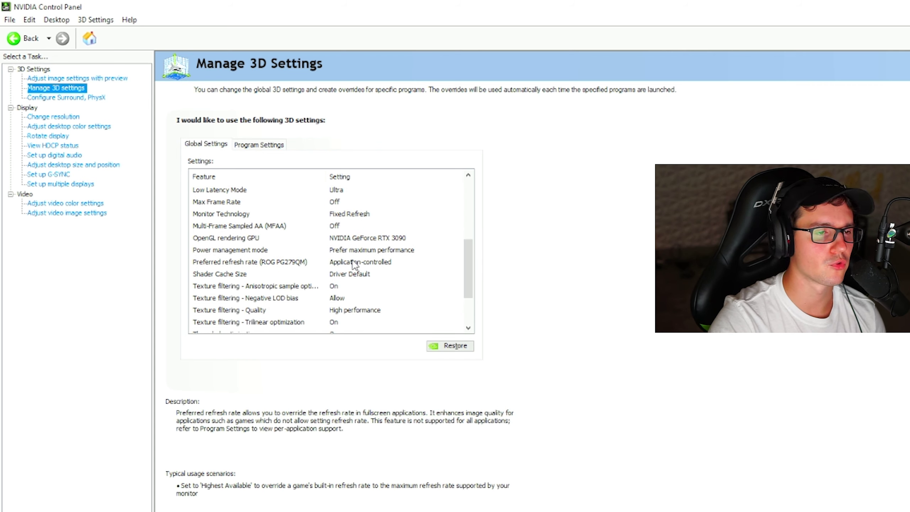
{"action": "mouse_move", "coordinate": [348, 276]}
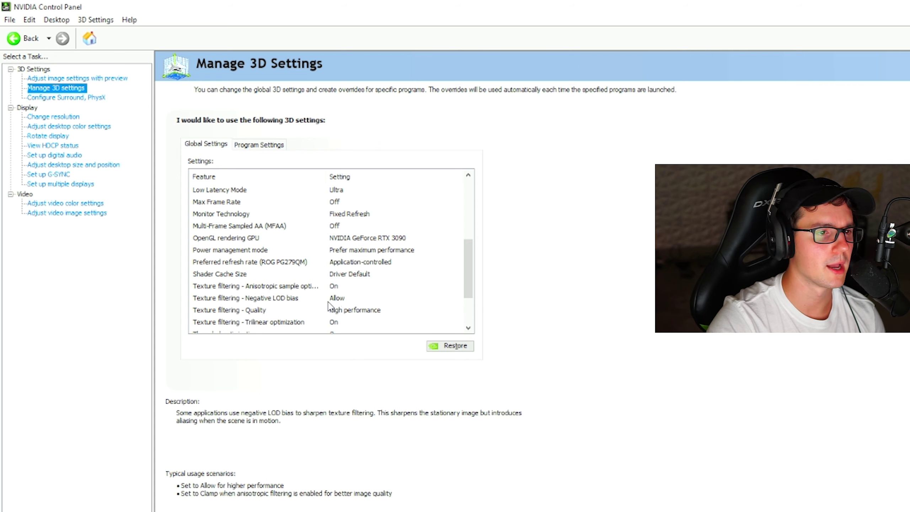
{"action": "mouse_move", "coordinate": [305, 311]}
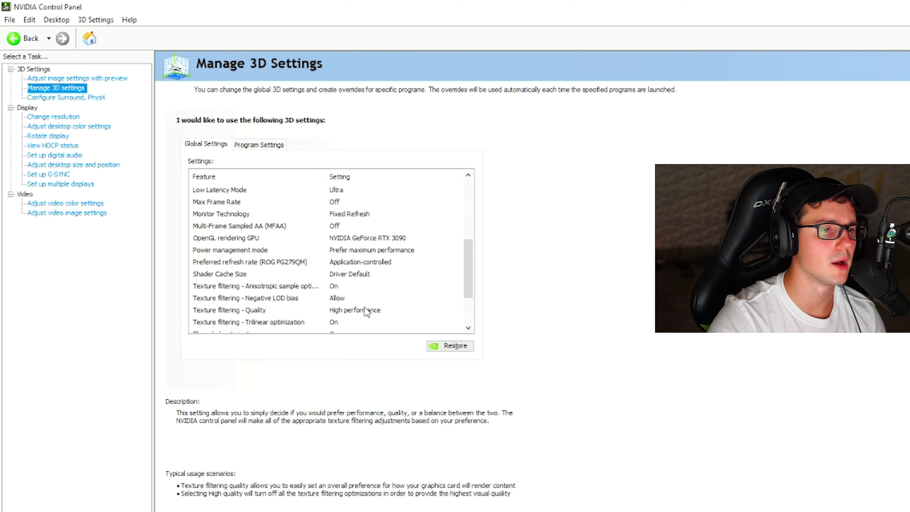
{"action": "mouse_move", "coordinate": [462, 275]}
{"action": "scroll", "coordinate": [468, 282], "scroll_direction": "down", "scroll_amount": 1}
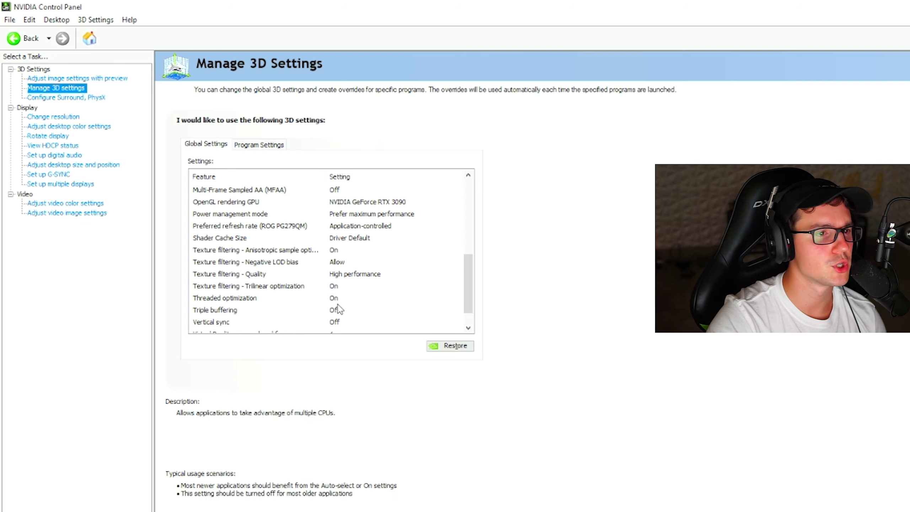
{"action": "mouse_move", "coordinate": [441, 286]}
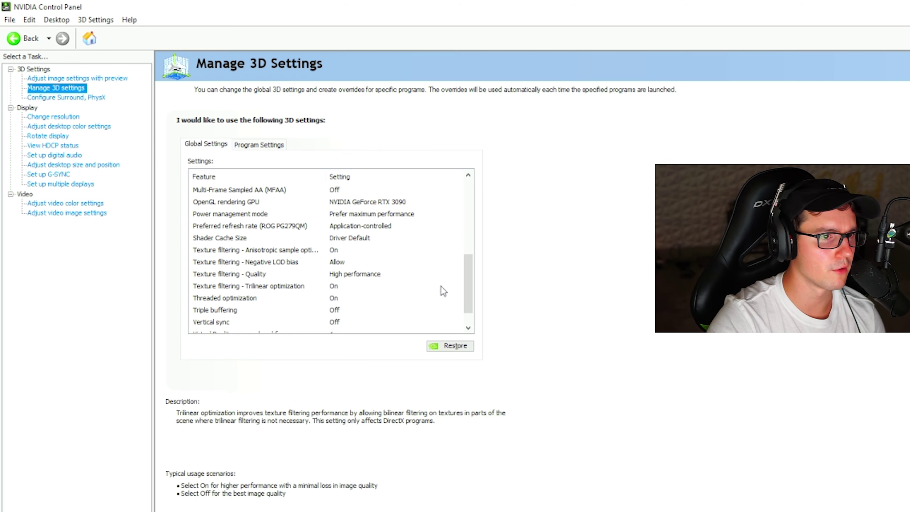
{"action": "left_click_drag", "start_coordinate": [467, 287], "coordinate": [457, 309]}
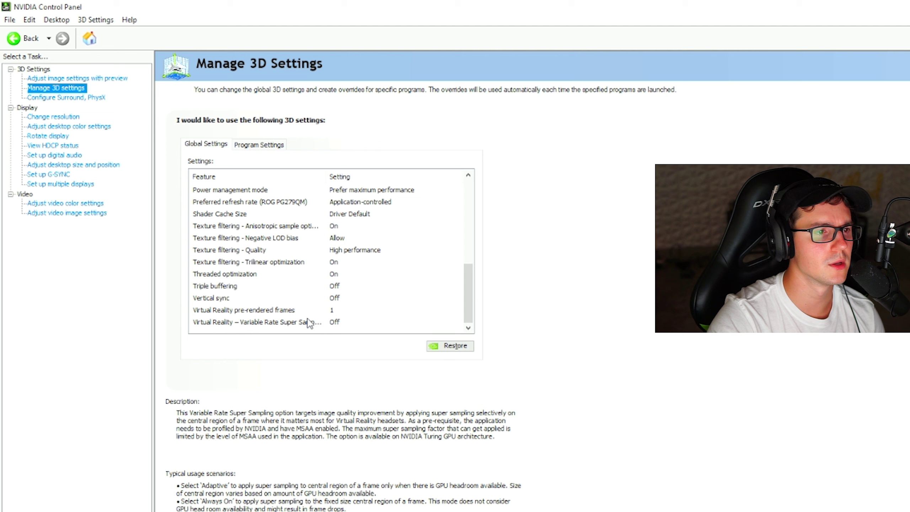
{"action": "mouse_move", "coordinate": [273, 312]}
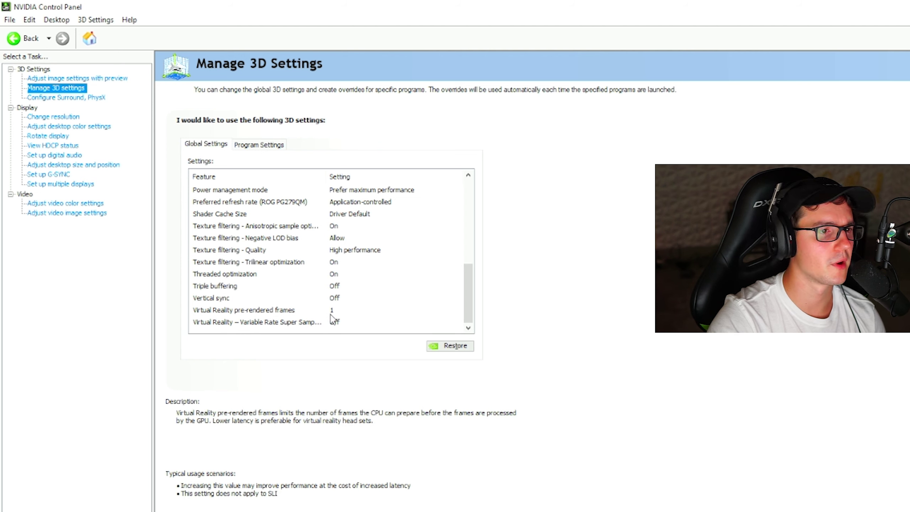
{"action": "mouse_move", "coordinate": [333, 321]}
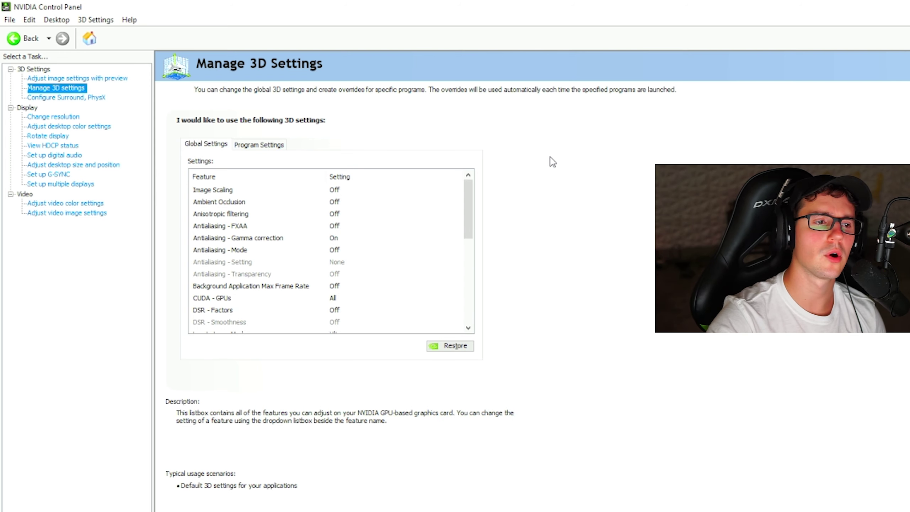
Step: Show Program Settings for Call of Duty: Modern Warfare 2, every feature using global settings
{"action": "left_click", "coordinate": [270, 147]}
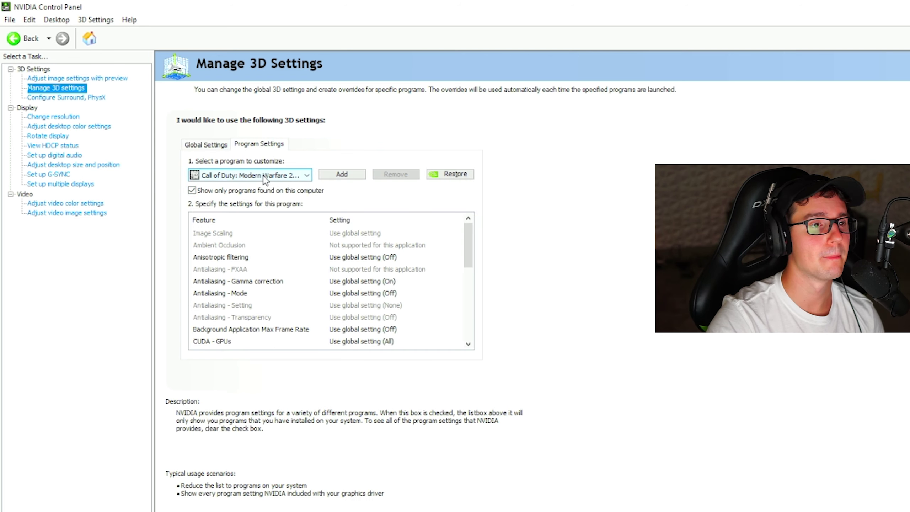
{"action": "mouse_move", "coordinate": [464, 239]}
{"action": "left_mouse_down"}
{"action": "mouse_move", "coordinate": [464, 324]}
{"action": "mouse_move", "coordinate": [464, 238]}
{"action": "left_mouse_up"}
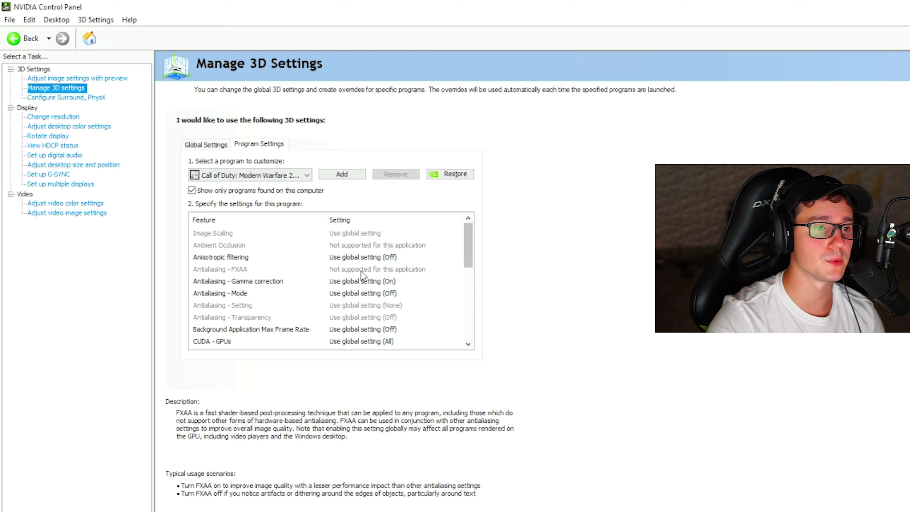
{"action": "scroll", "coordinate": [374, 269], "scroll_direction": "down", "scroll_amount": 7}
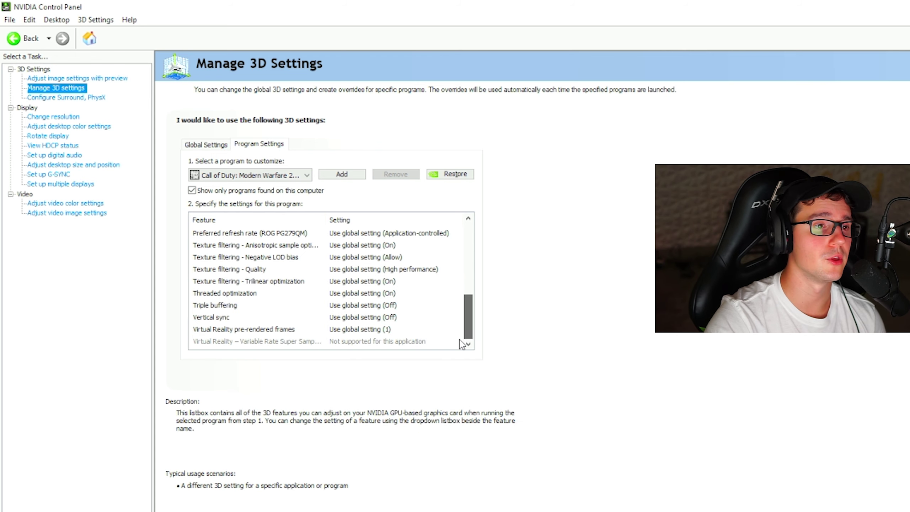
{"action": "scroll", "coordinate": [374, 287], "scroll_direction": "up", "scroll_amount": 6}
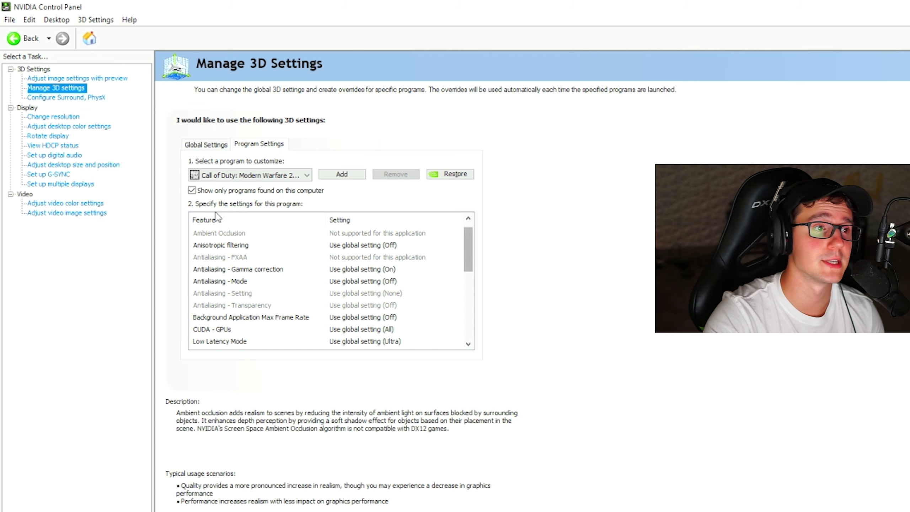
Step: Confirm the ROG monitor runs 2560 × 1440 native with the refresh rate kept at 240Hz
{"action": "left_click", "coordinate": [67, 118]}
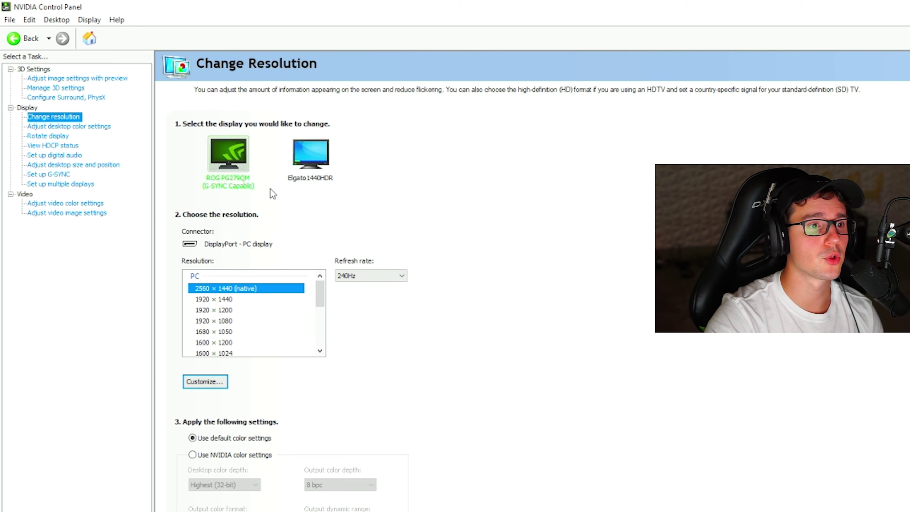
{"action": "left_click", "coordinate": [359, 282]}
{"action": "left_click", "coordinate": [494, 248]}
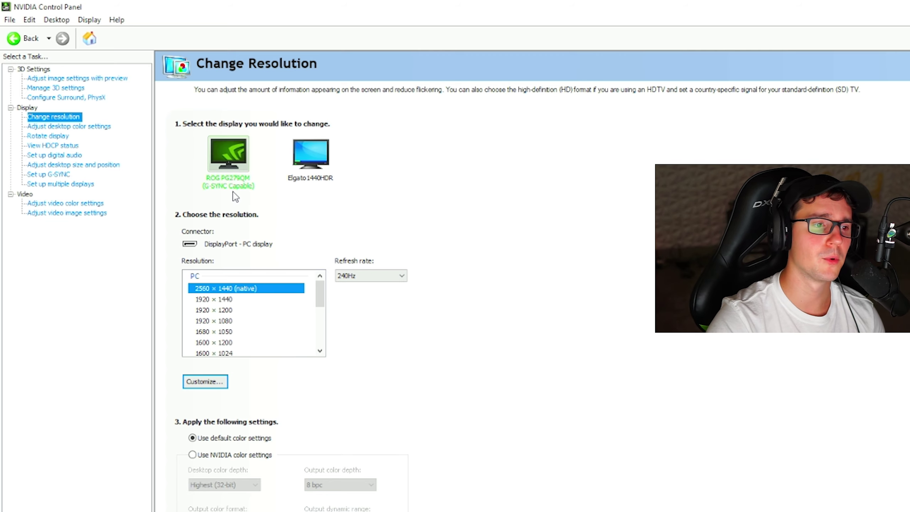
Step: Return to Adjust Desktop Color Settings for the ROG monitor, showing digital vibrance 65% and hue 0°
{"action": "left_click", "coordinate": [67, 129]}
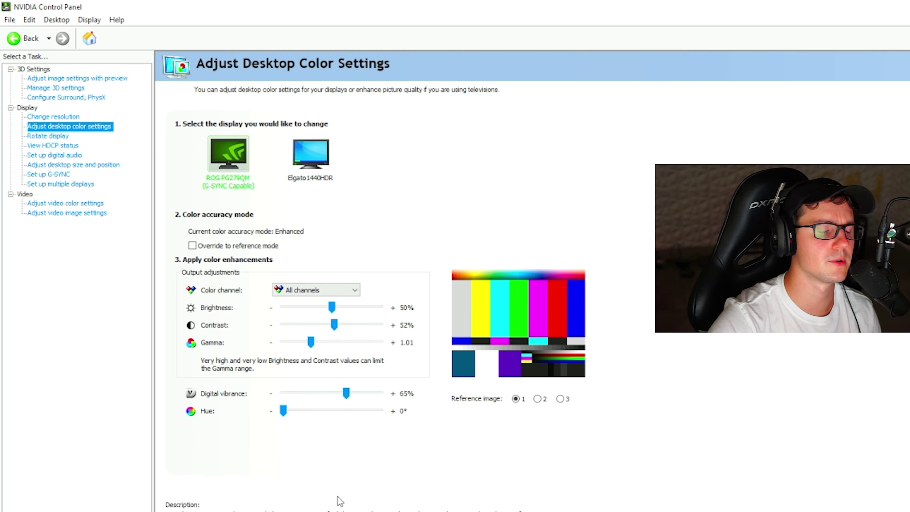
Step: Check full-screen desktop scaling, then view G-SYNC setup with G-SYNC left unchecked
{"action": "left_click", "coordinate": [50, 165]}
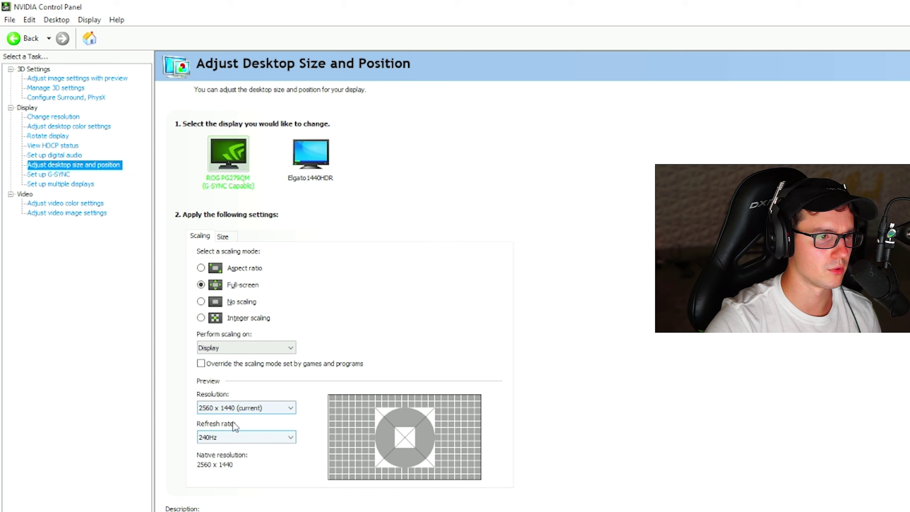
{"action": "left_click", "coordinate": [50, 174]}
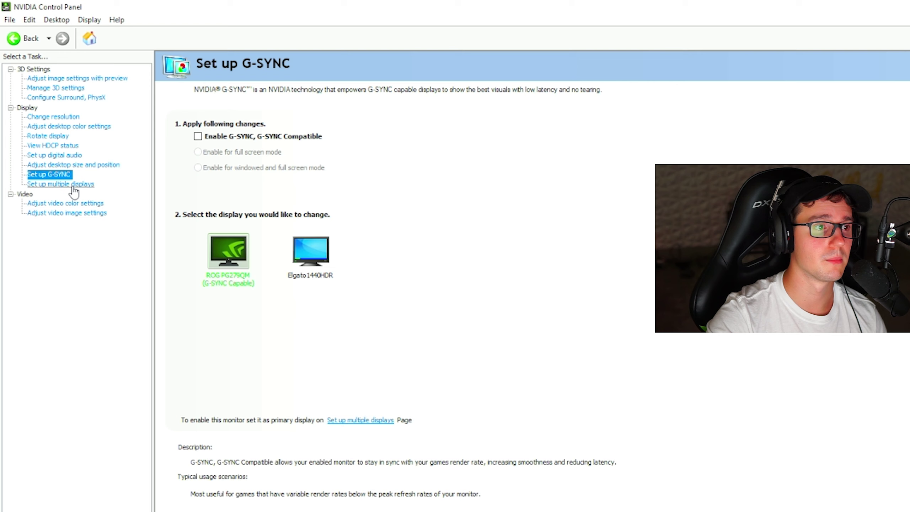
Step: Show Adjust Video Color Settings, left on video player settings with Limited (16-235) dynamic range
{"action": "left_click", "coordinate": [74, 185]}
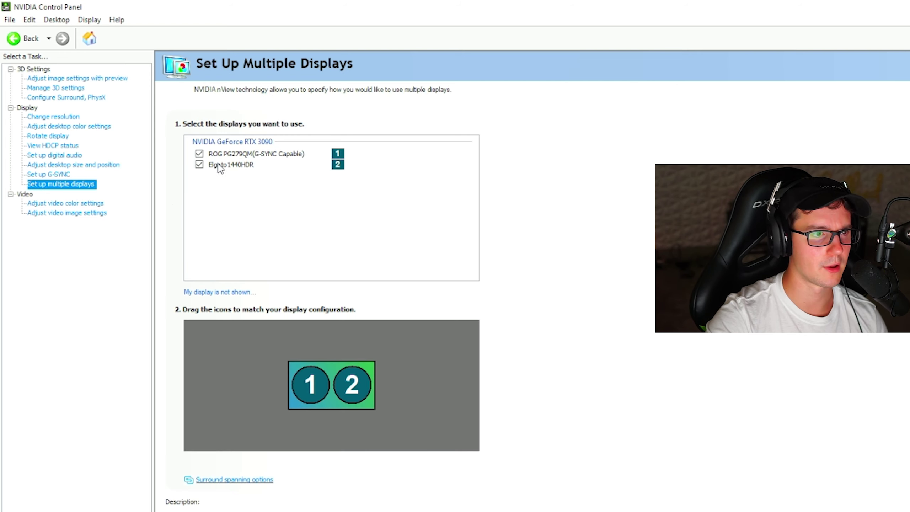
{"action": "left_click", "coordinate": [80, 204]}
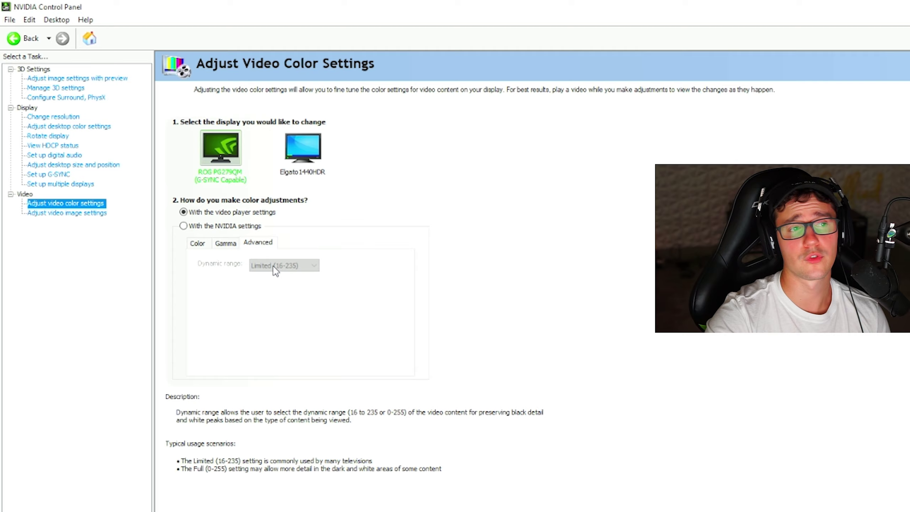
Step: View the colour adjustment sliders on the video settings' Color tab
{"action": "left_click", "coordinate": [197, 243]}
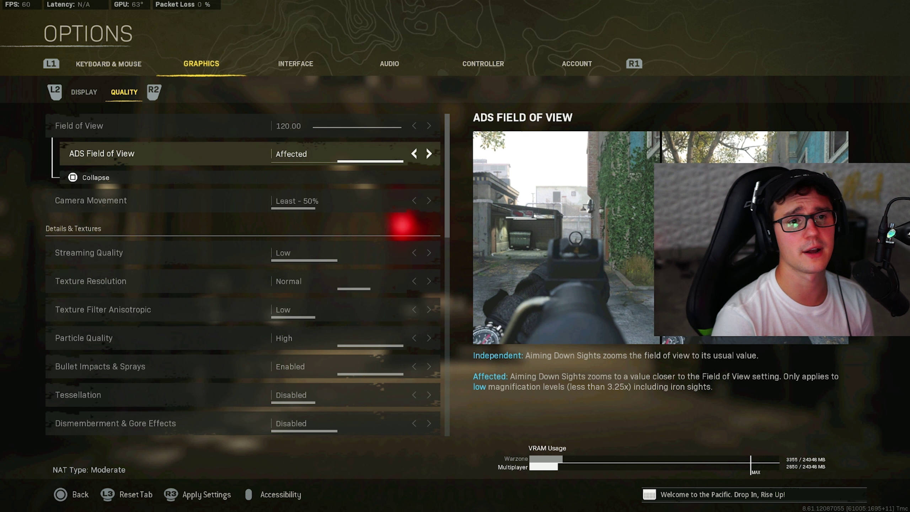
Step: Try Warzone's Streaming Quality at Normal, then return it to Low
{"action": "left_click", "coordinate": [157, 200]}
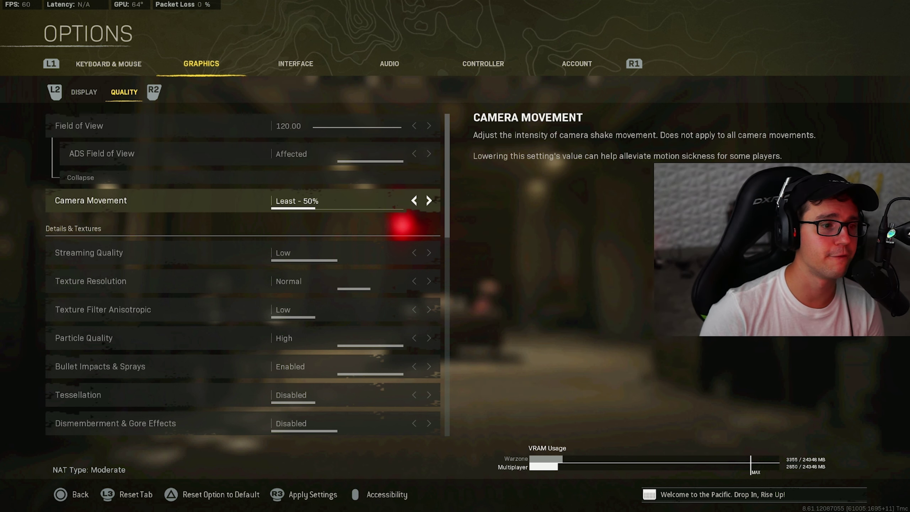
{"action": "left_click", "coordinate": [158, 253]}
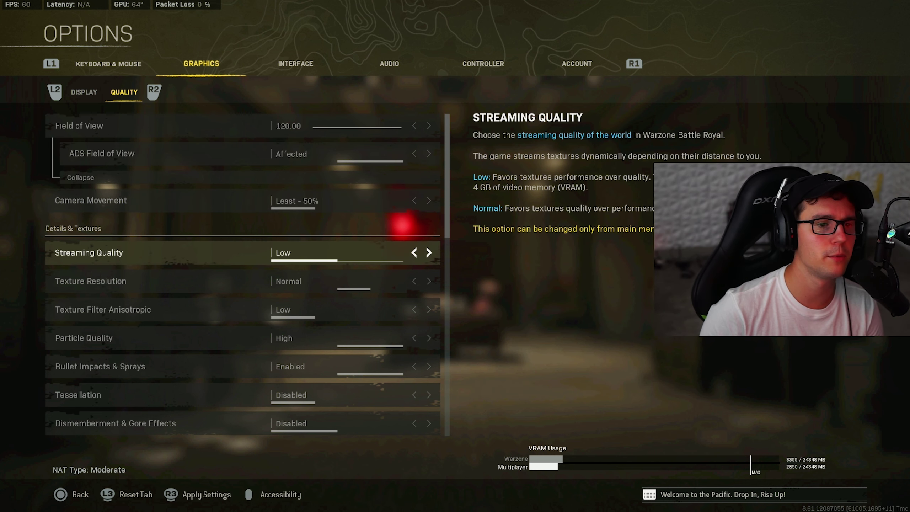
{"action": "key", "text": "Right"}
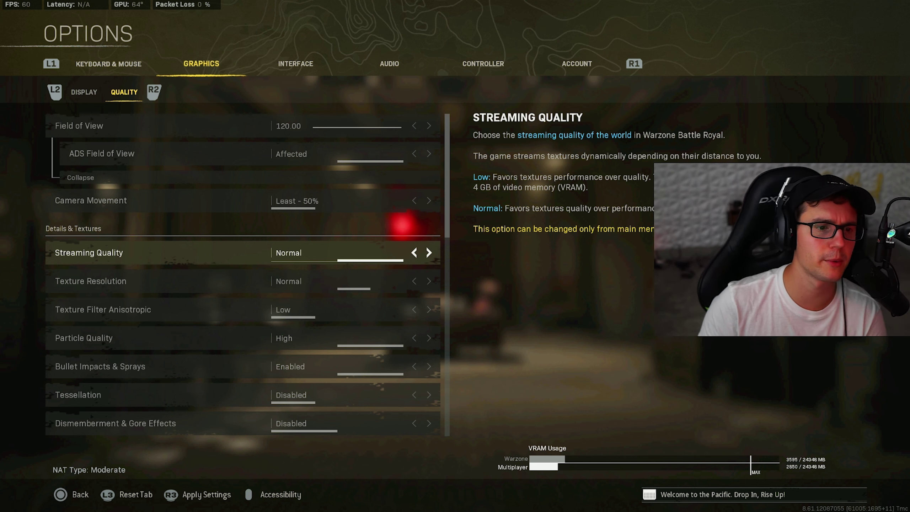
{"action": "key", "text": "Left"}
Step: Try Texture Resolution at High twice, keep it Normal, and move into the streaming sub-options
{"action": "key", "text": "Down"}
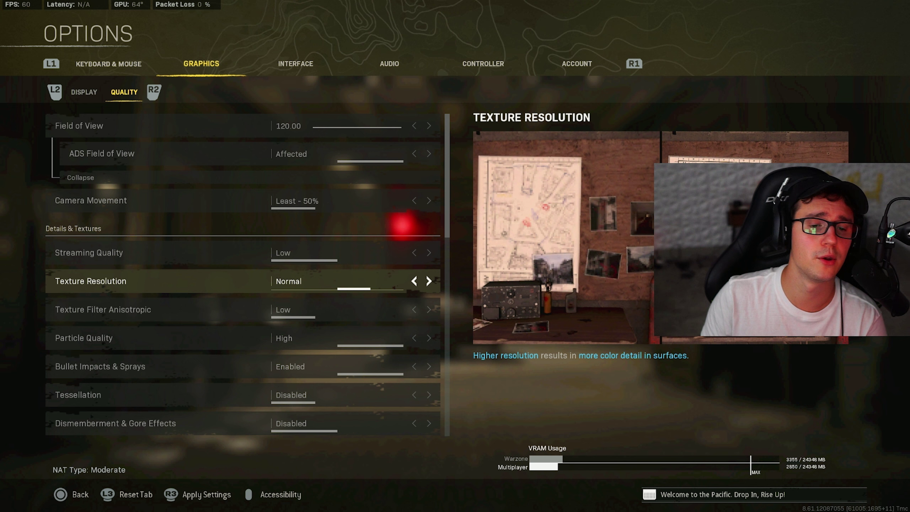
{"action": "key", "text": "Right"}
{"action": "key", "text": "Left"}
{"action": "key", "text": "Right"}
{"action": "key", "text": "Left"}
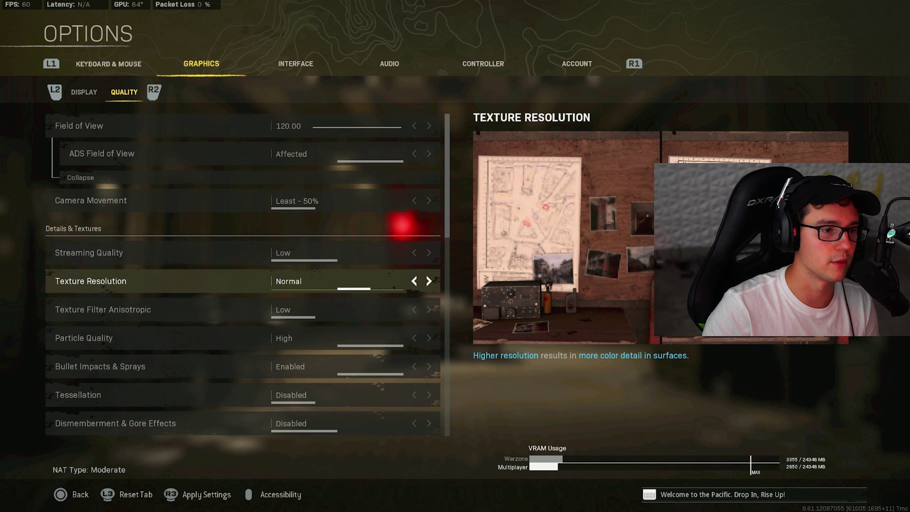
{"action": "key", "text": "Down"}
{"action": "key", "text": "Down"}
{"action": "key", "text": "Down"}
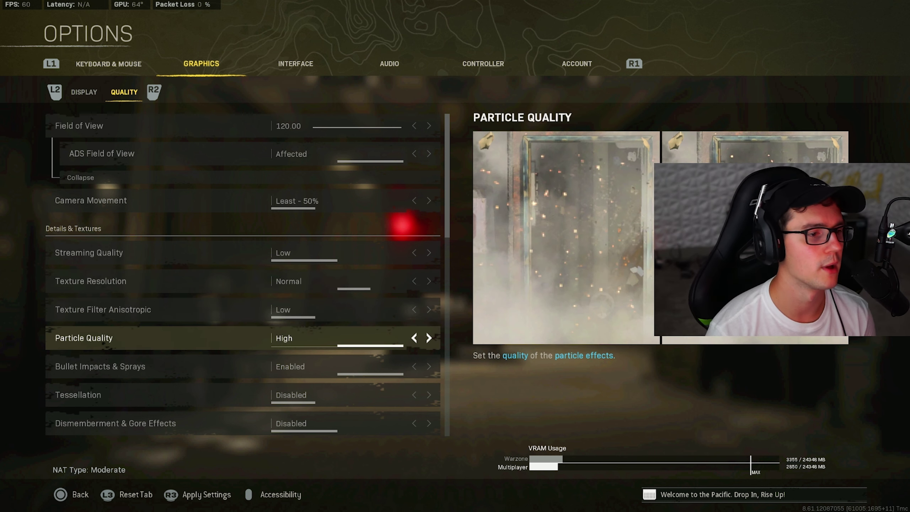
{"action": "key", "text": "Down"}
{"action": "key", "text": "Down"}
{"action": "key", "text": "Down"}
{"action": "key", "text": "Down"}
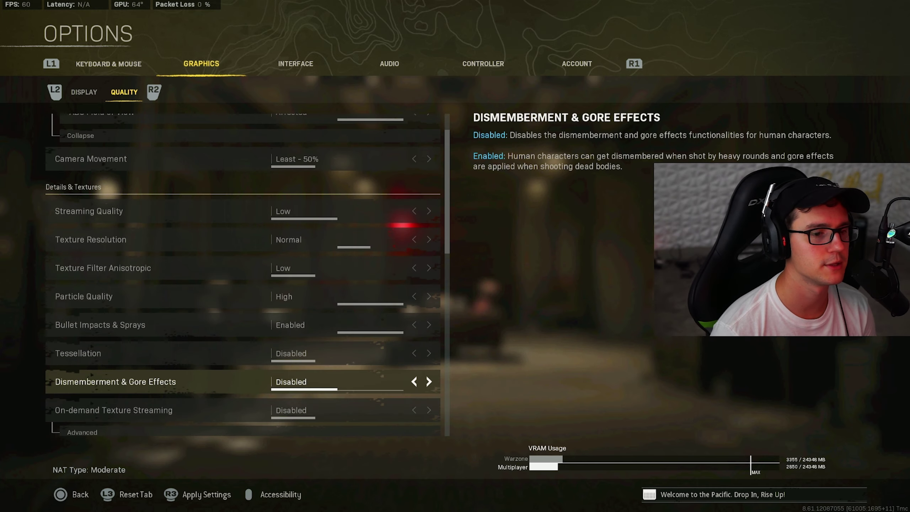
{"action": "key", "text": "Up"}
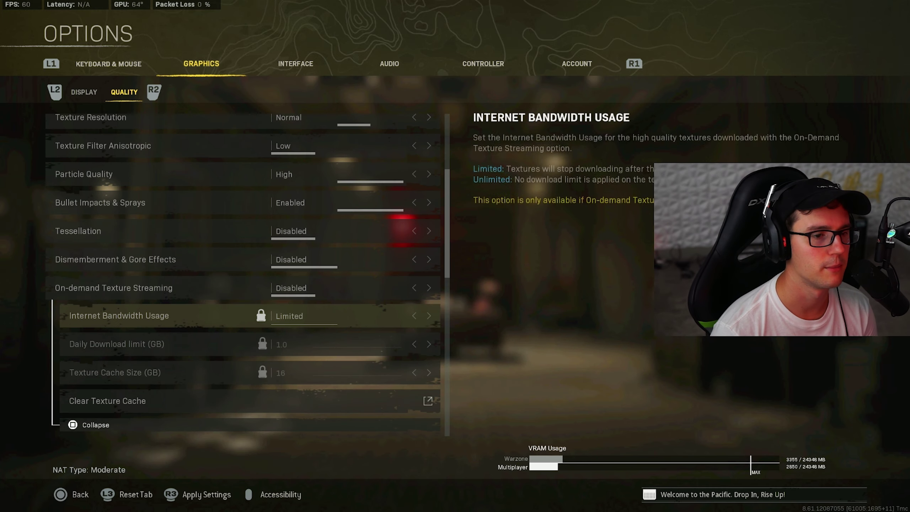
Step: Review post-processing settings, confirming Film Grain 0.00 and Anti-Aliasing Off
{"action": "key", "text": "Up"}
{"action": "key", "text": "Down"}
{"action": "key", "text": "Down"}
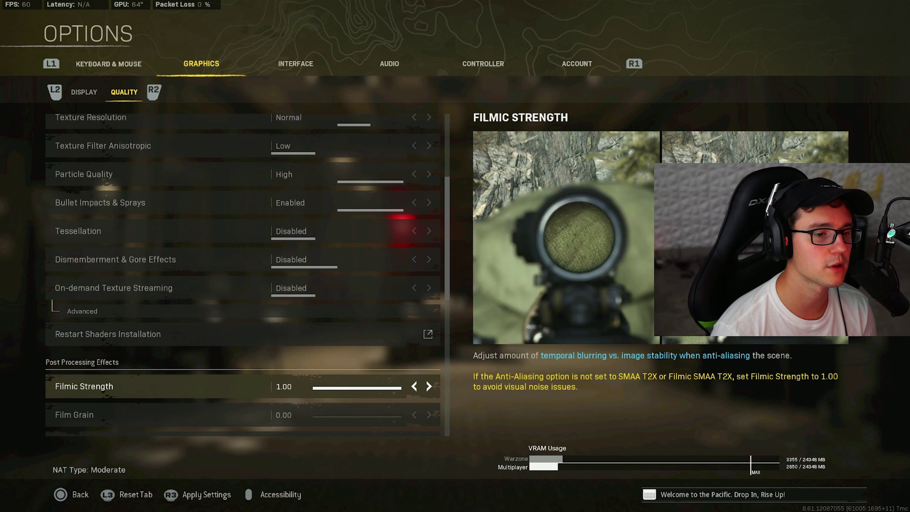
{"action": "key", "text": "Down"}
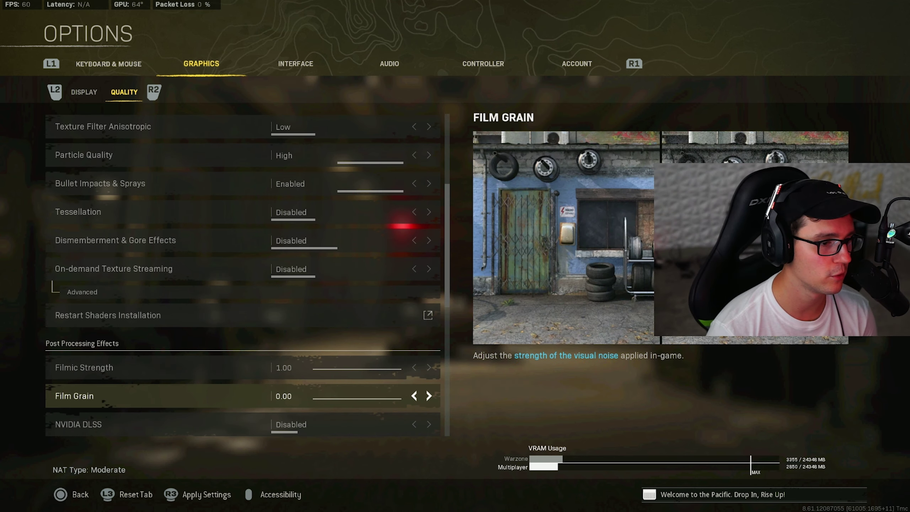
{"action": "key", "text": "Down"}
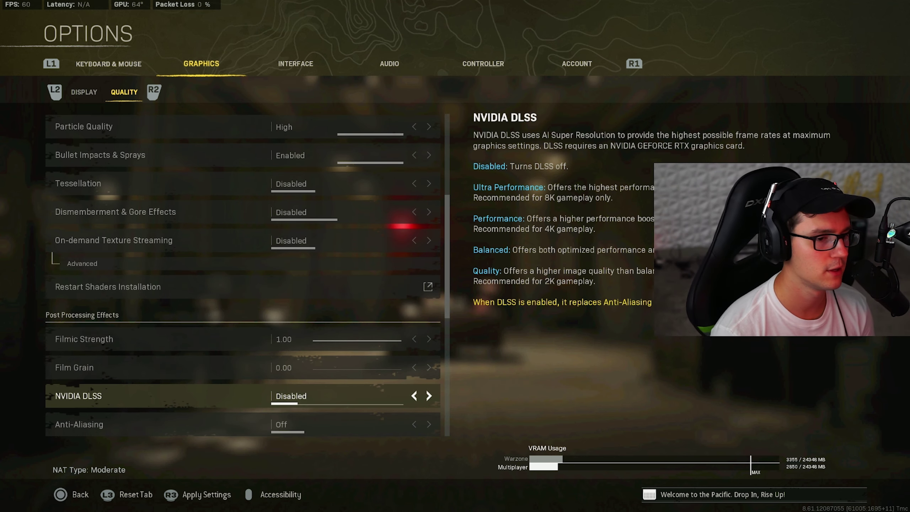
{"action": "key", "text": "Down"}
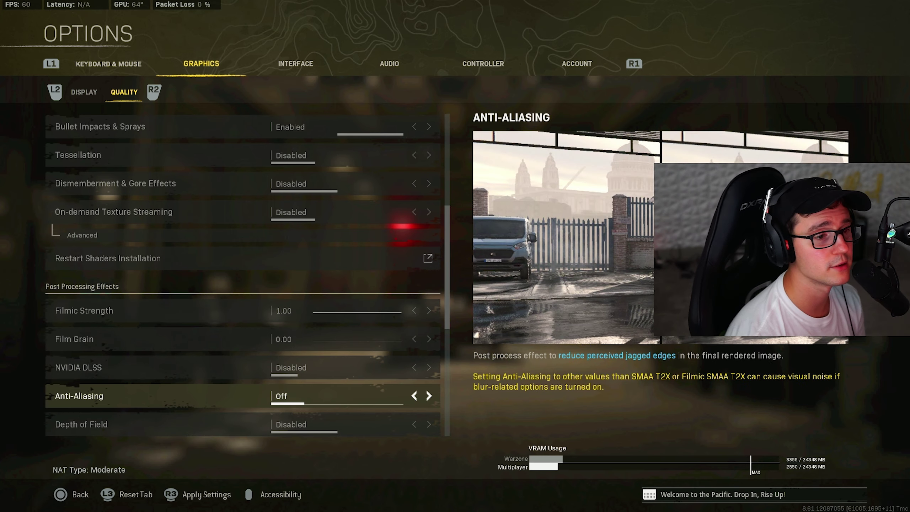
{"action": "key", "text": "Up"}
{"action": "key", "text": "Up"}
{"action": "key", "text": "Up"}
{"action": "key", "text": "Down"}
{"action": "key", "text": "Down"}
{"action": "key", "text": "Down"}
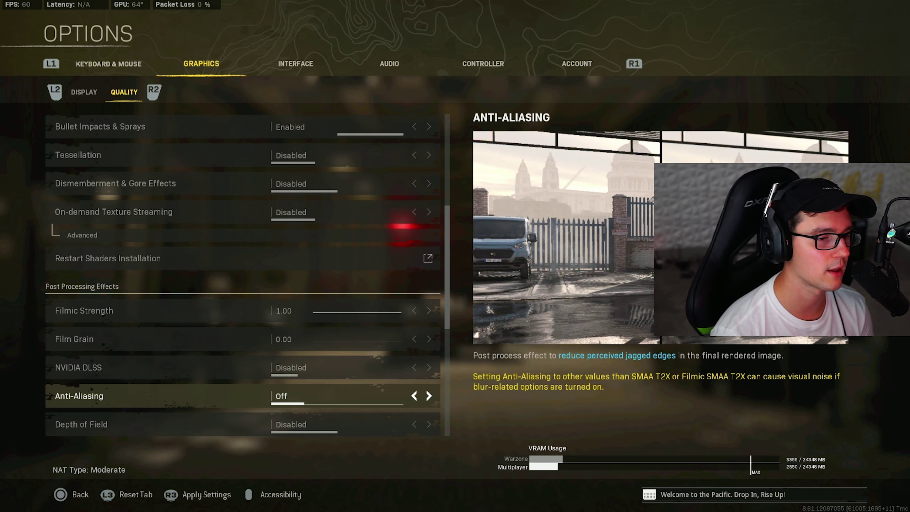
{"action": "key", "text": "Up"}
{"action": "key", "text": "Up"}
{"action": "key", "text": "Up"}
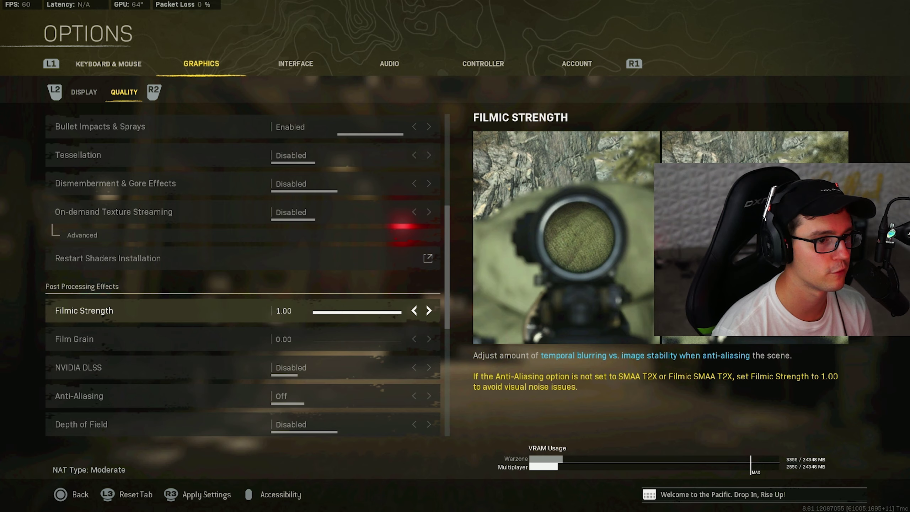
Step: Confirm motion blur disabled, Shadow Map Resolution Low, and DirectX Raytracing Disabled
{"action": "key", "text": "Down"}
{"action": "key", "text": "Down"}
{"action": "key", "text": "Down"}
{"action": "key", "text": "Down"}
{"action": "key", "text": "Down"}
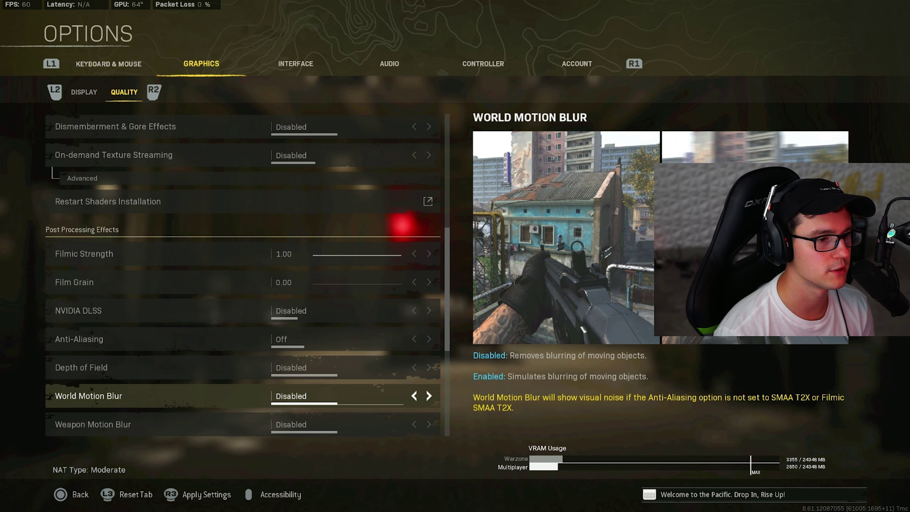
{"action": "key", "text": "Down"}
{"action": "key", "text": "Down"}
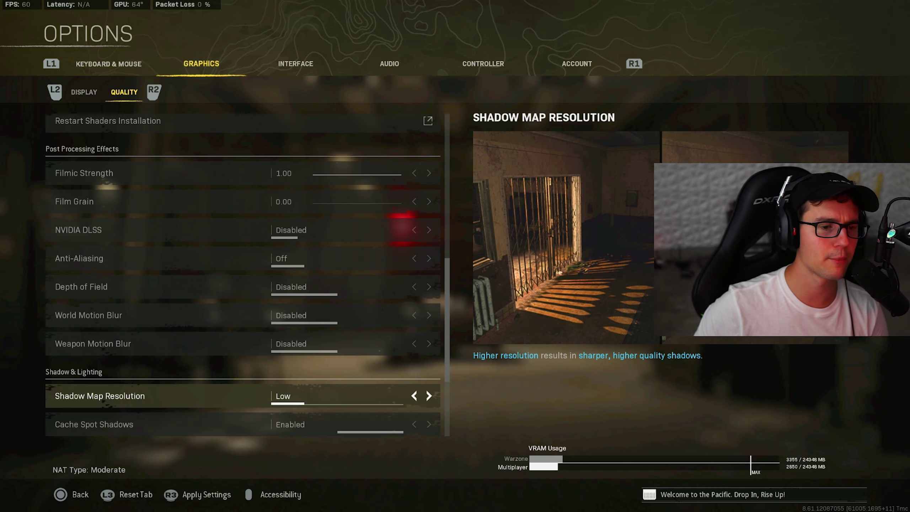
{"action": "key", "text": "Down"}
{"action": "key", "text": "Up"}
{"action": "key", "text": "Down"}
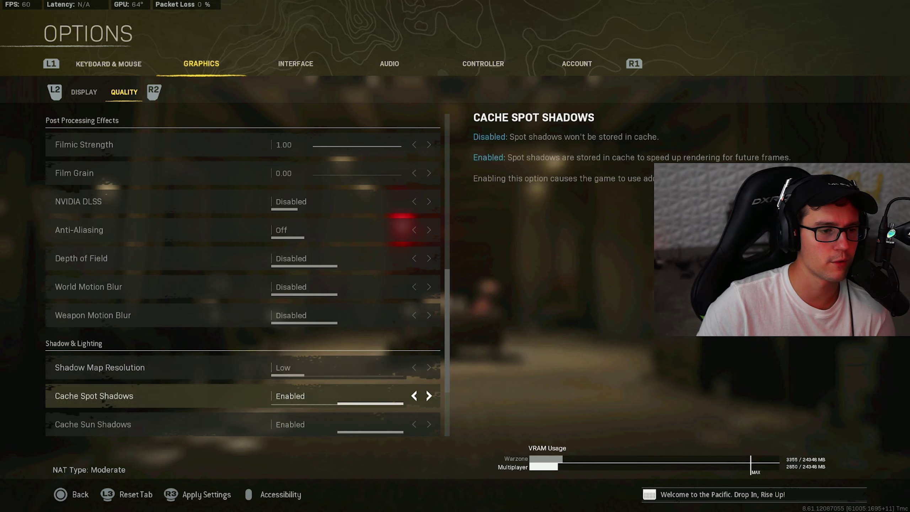
{"action": "key", "text": "Down"}
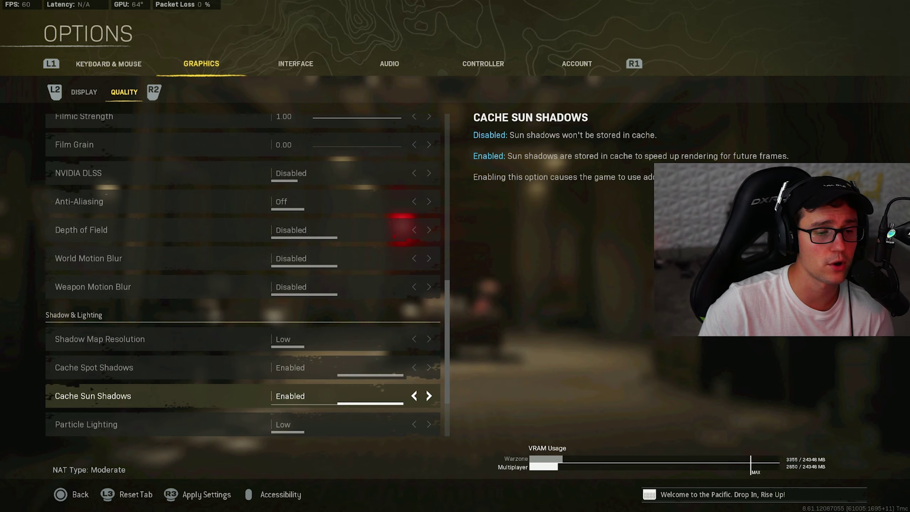
{"action": "key", "text": "Down"}
{"action": "key", "text": "Down"}
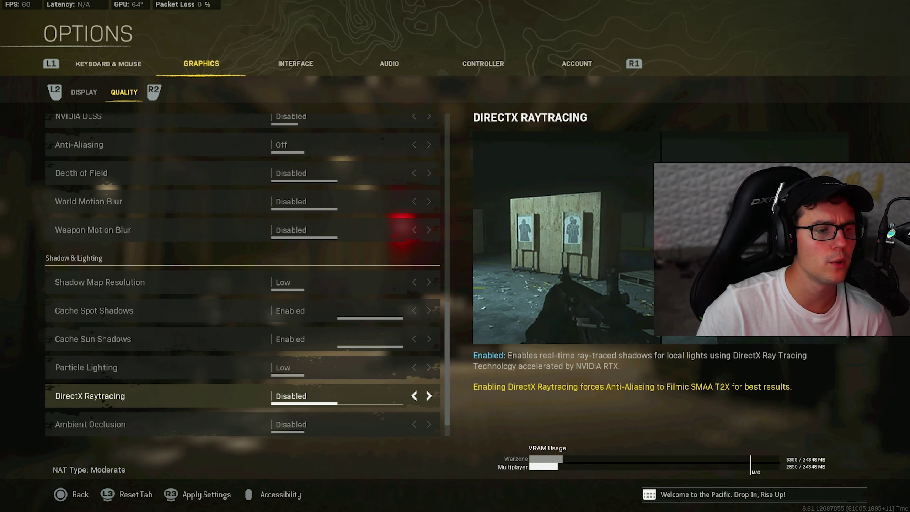
{"action": "key", "text": "Down"}
{"action": "key", "text": "Down"}
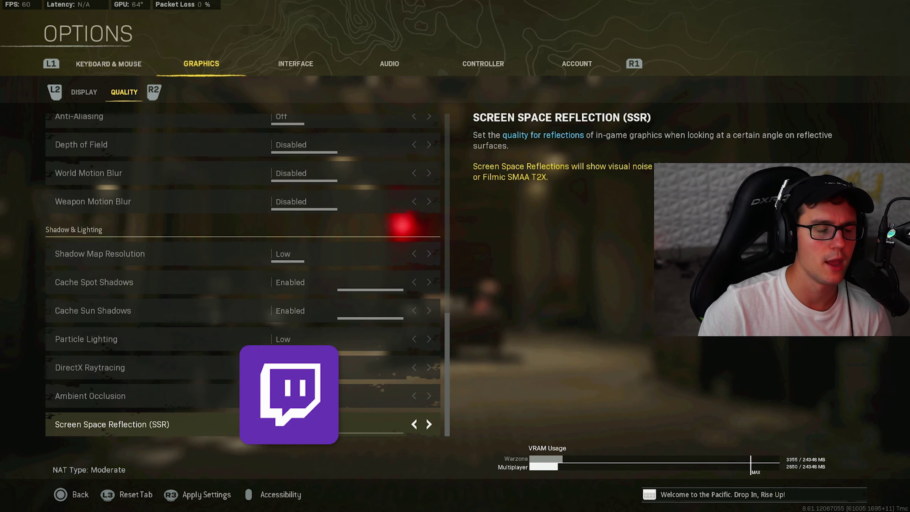